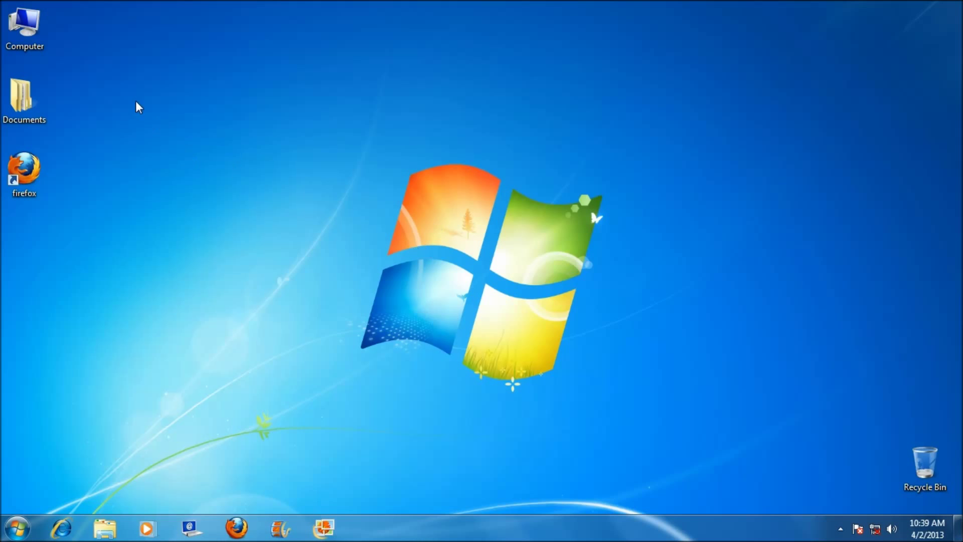
# - View the Computer drive list showing only Local Disk (C:) and DVD RW Drive (D:)
pyautogui.doubleClick(34, 35)
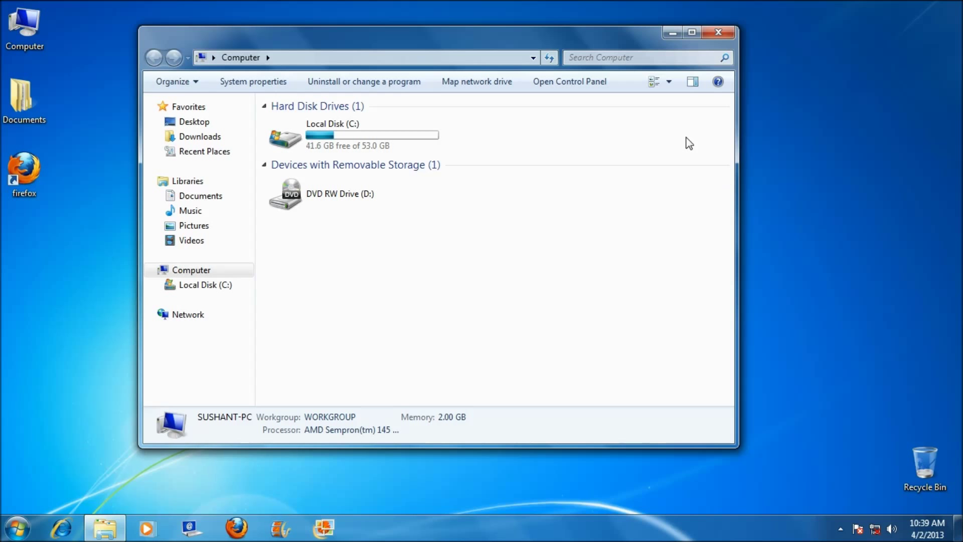
pyautogui.click(721, 31)
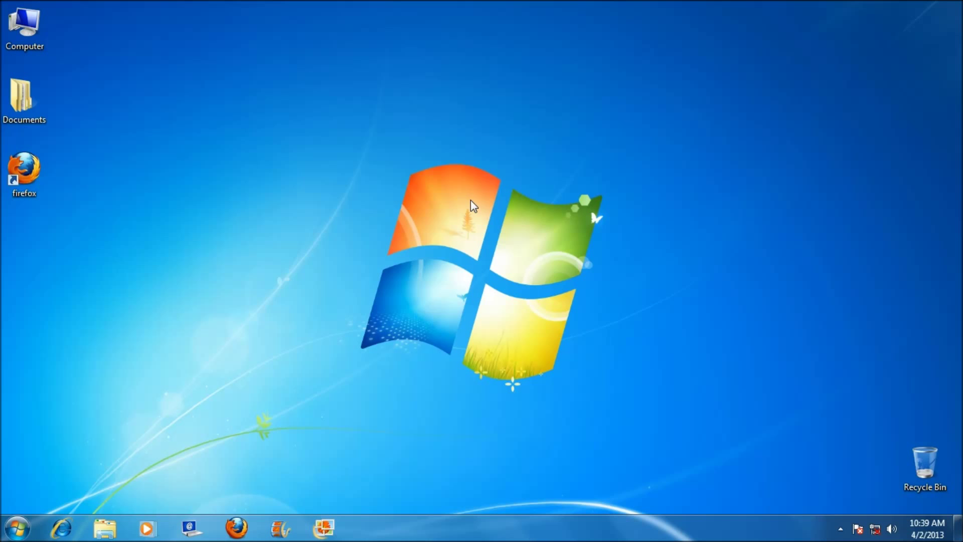
pyautogui.doubleClick(25, 29)
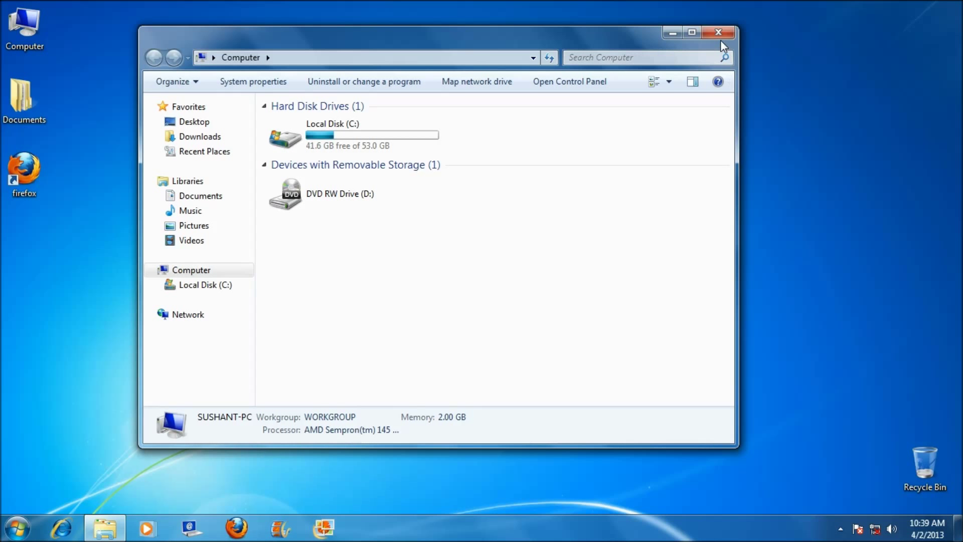
# - Launch Computer Management via Manage on the Computer icon and move its window right
pyautogui.click(720, 36)
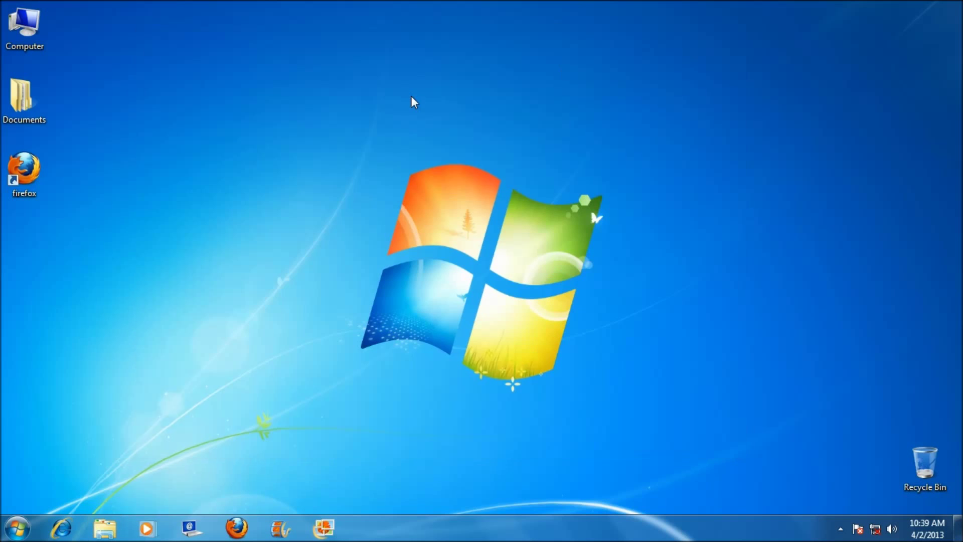
pyautogui.rightClick(32, 33)
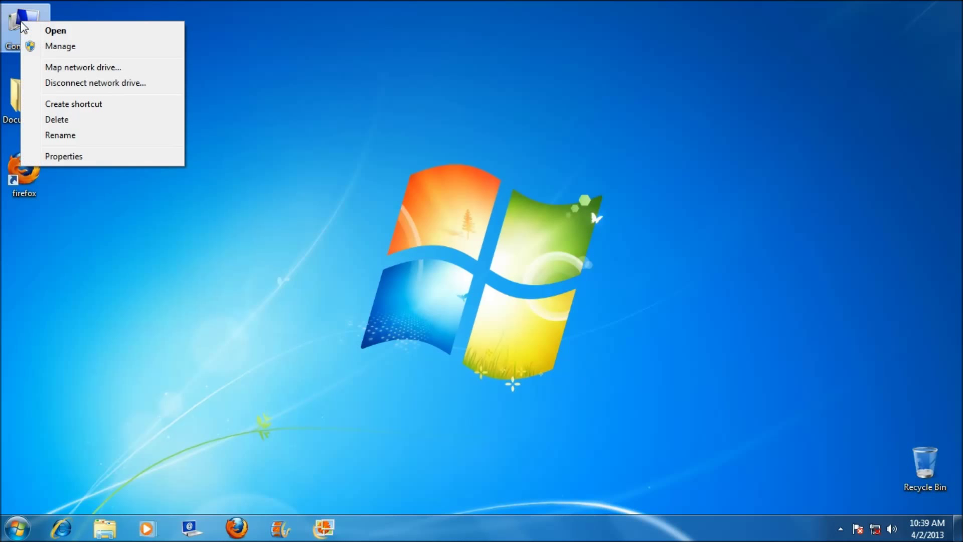
pyautogui.click(60, 47)
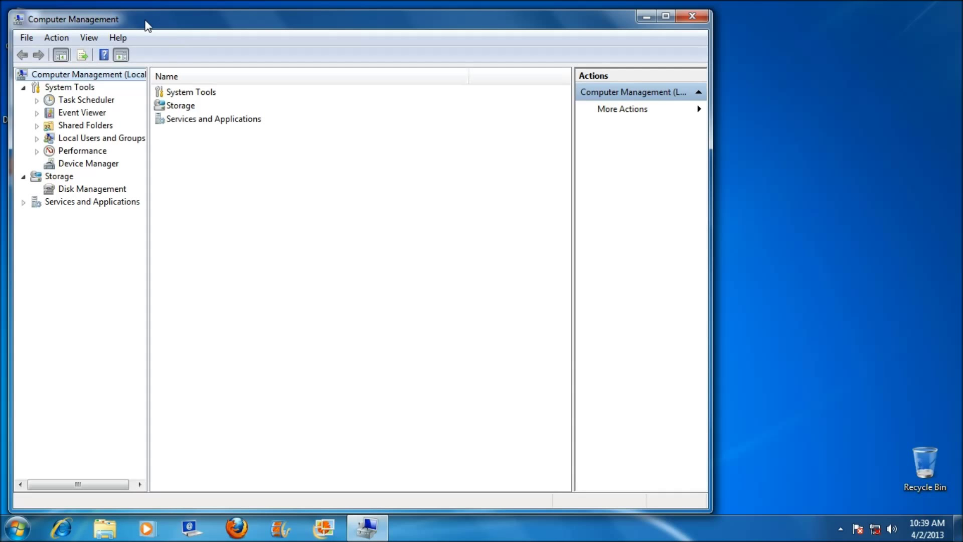
pyautogui.moveTo(149, 24); pyautogui.dragTo(268, 25)
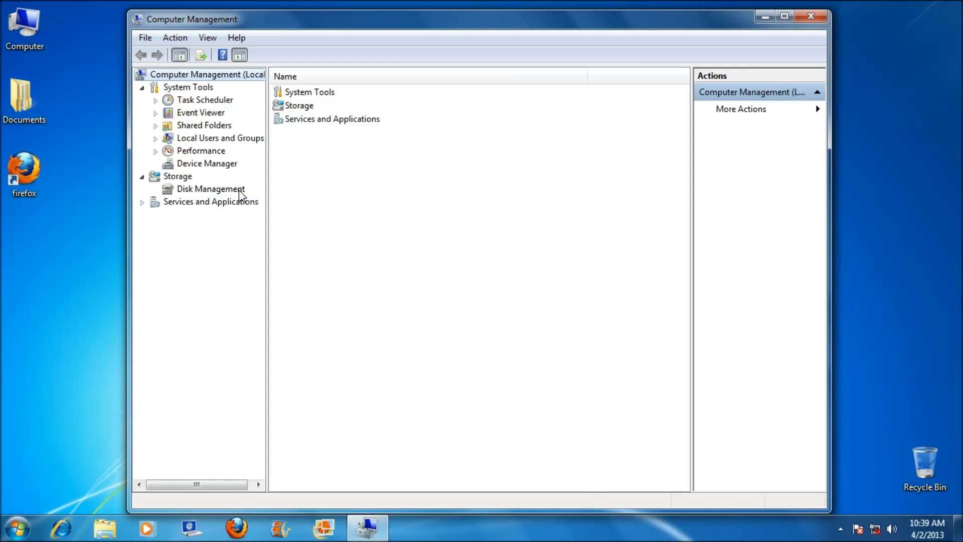
# - In Disk Management, select the letterless 179.88 GB partition and show its options
pyautogui.click(210, 189)
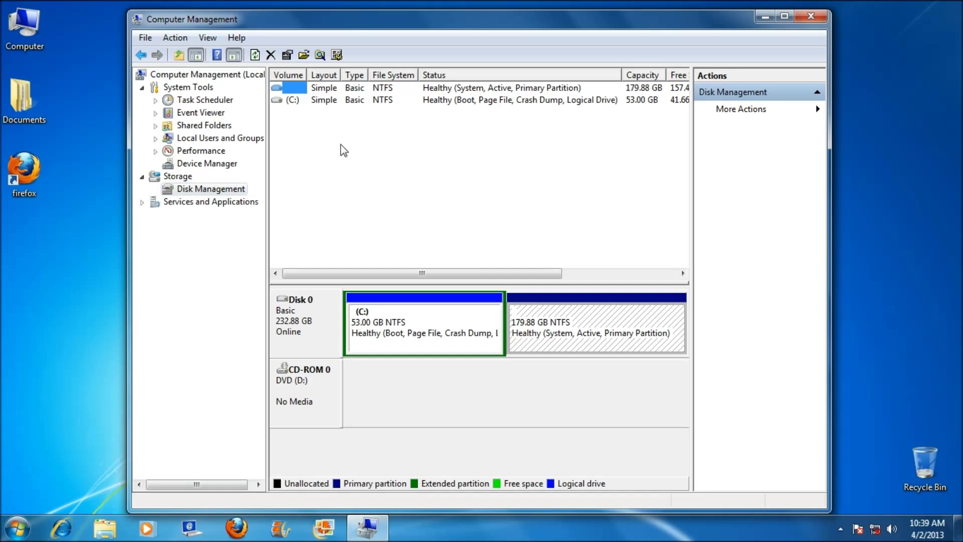
pyautogui.click(293, 99)
pyautogui.click(297, 88)
pyautogui.click(589, 318)
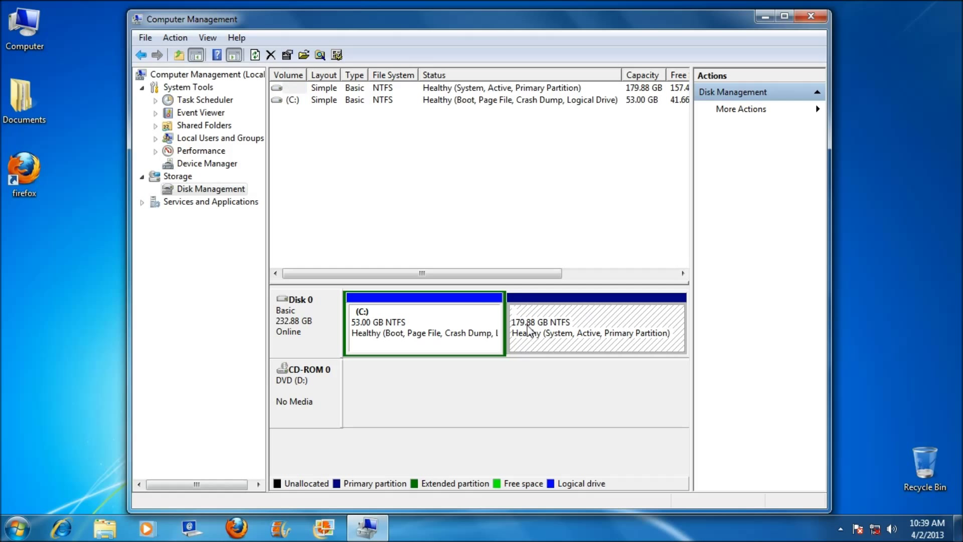
pyautogui.rightClick(588, 332)
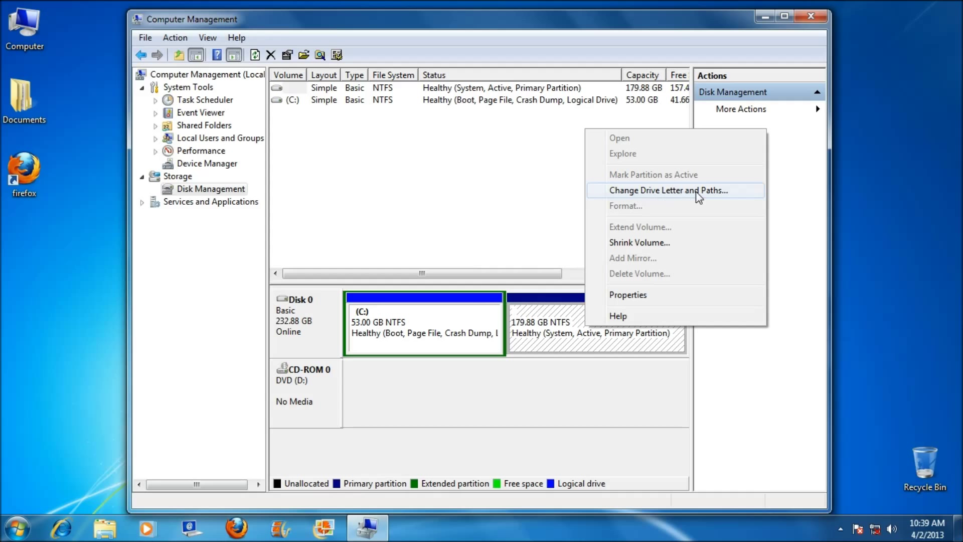
# - Assign drive letter E to the 179.88 GB partition via Change Drive Letter and Paths, then close the console
pyautogui.click(713, 197)
pyautogui.moveTo(547, 181); pyautogui.dragTo(554, 148)
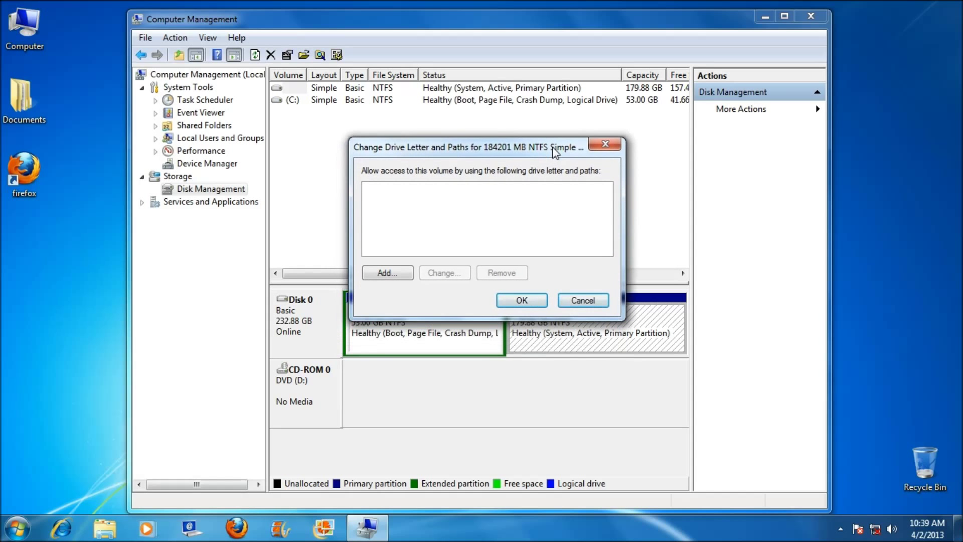
pyautogui.click(399, 270)
pyautogui.moveTo(451, 170); pyautogui.dragTo(375, 150)
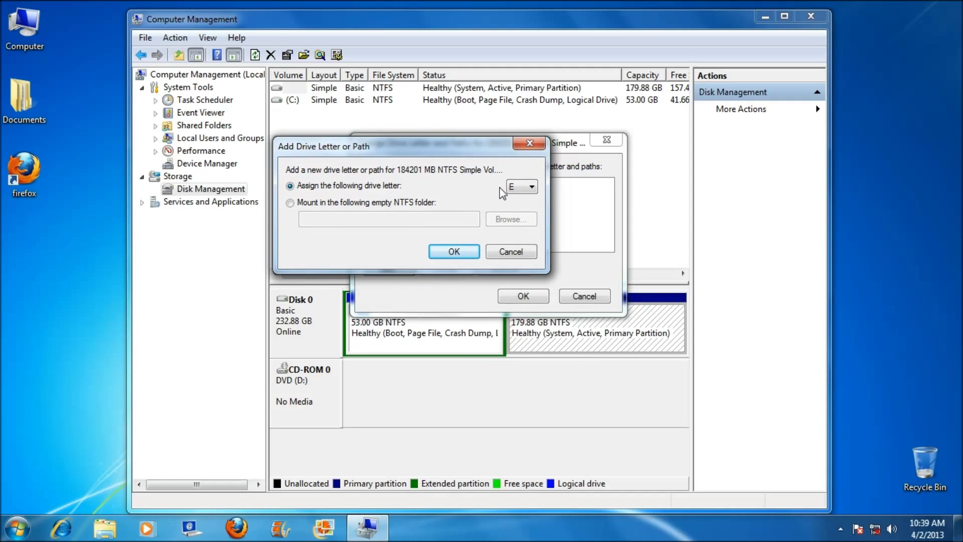
pyautogui.click(521, 187)
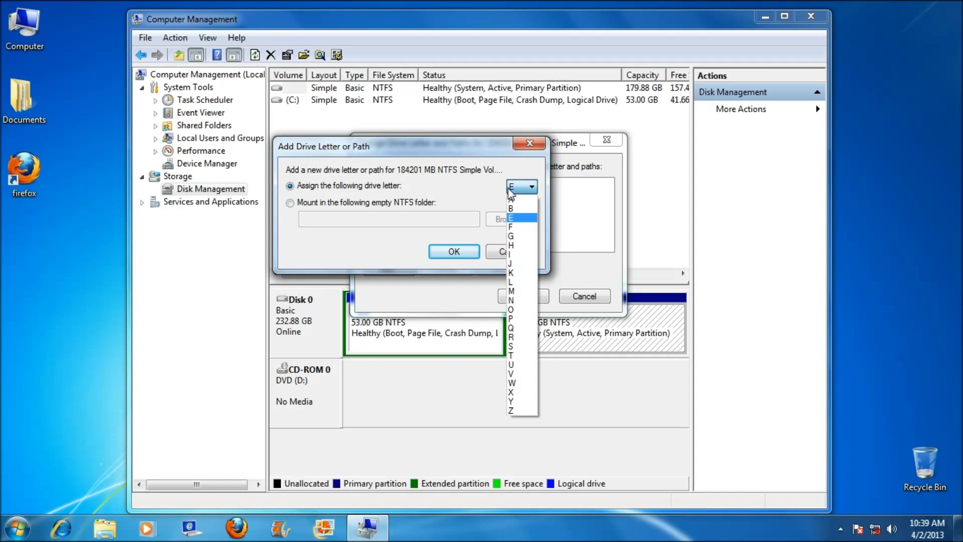
pyautogui.click(523, 218)
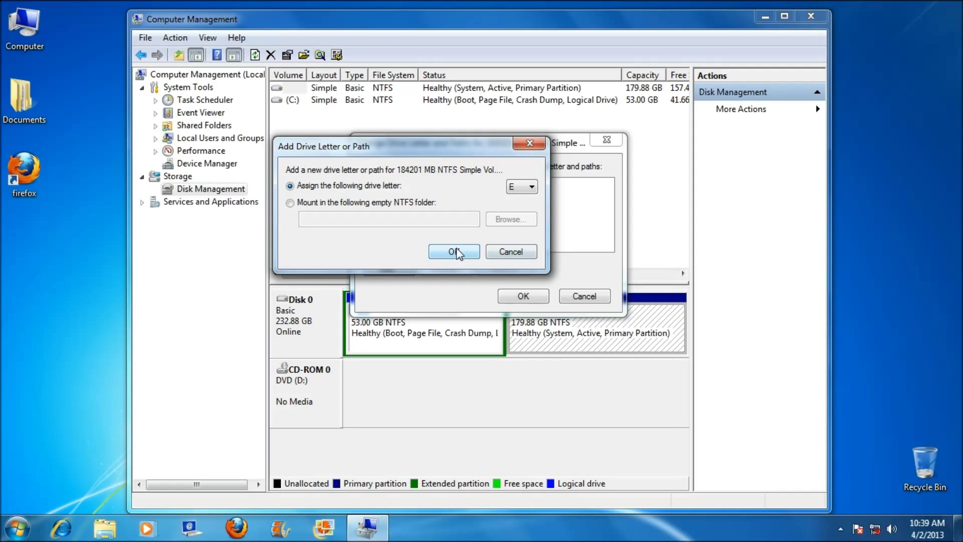
pyautogui.click(455, 252)
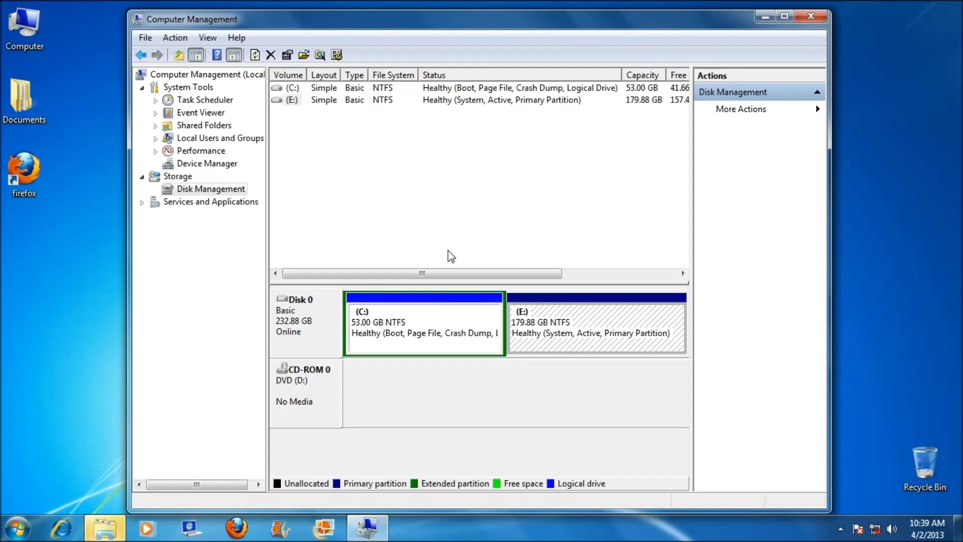
pyautogui.click(810, 16)
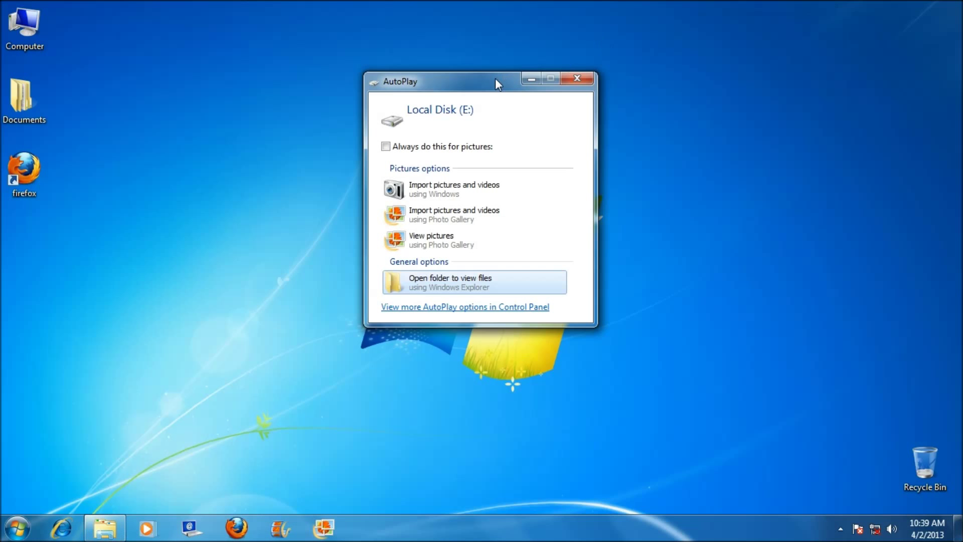
# - Dismiss AutoPlay, browse Local Disk (E:) and its 66 items in Explorer, then close the window
pyautogui.moveTo(495, 81); pyautogui.dragTo(483, 68)
pyautogui.click(572, 67)
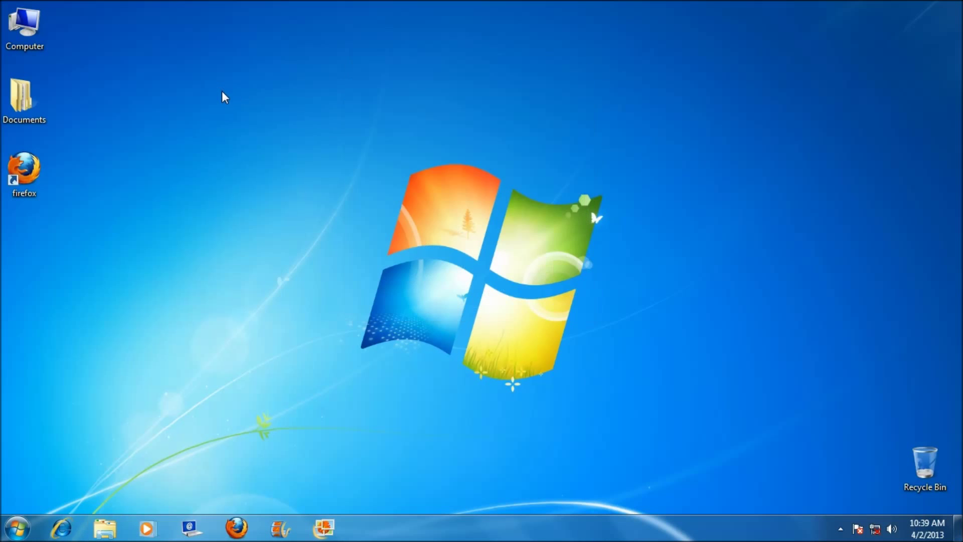
pyautogui.doubleClick(25, 33)
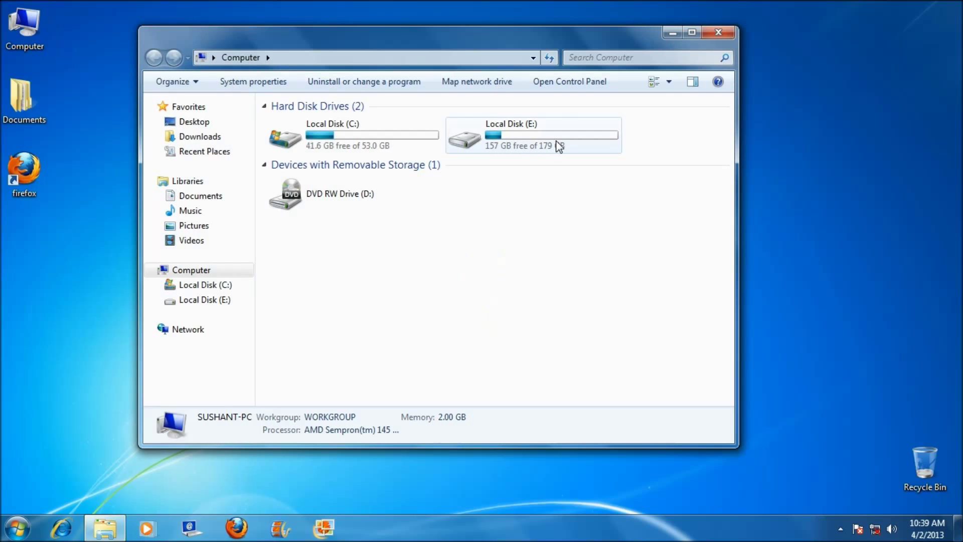
pyautogui.doubleClick(566, 138)
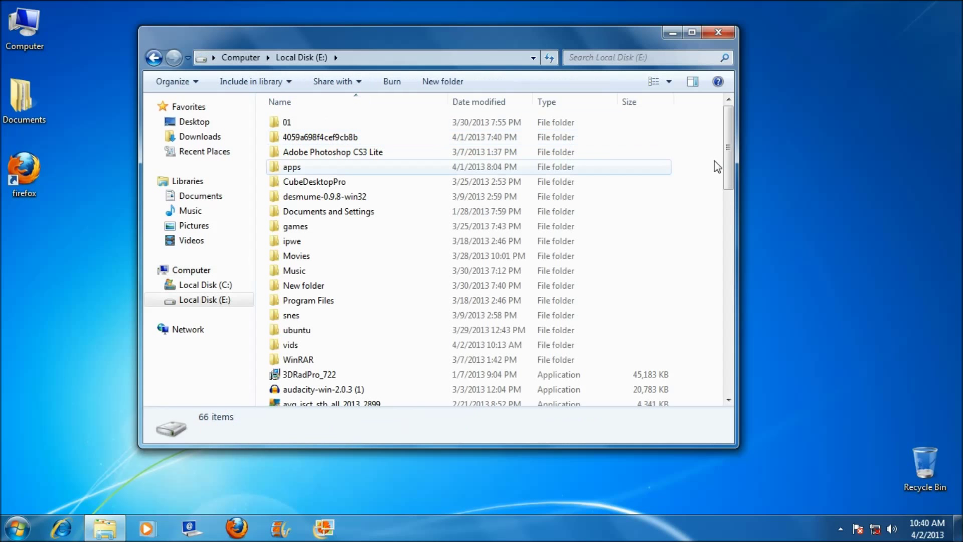
pyautogui.moveTo(732, 127); pyautogui.dragTo(727, 369)
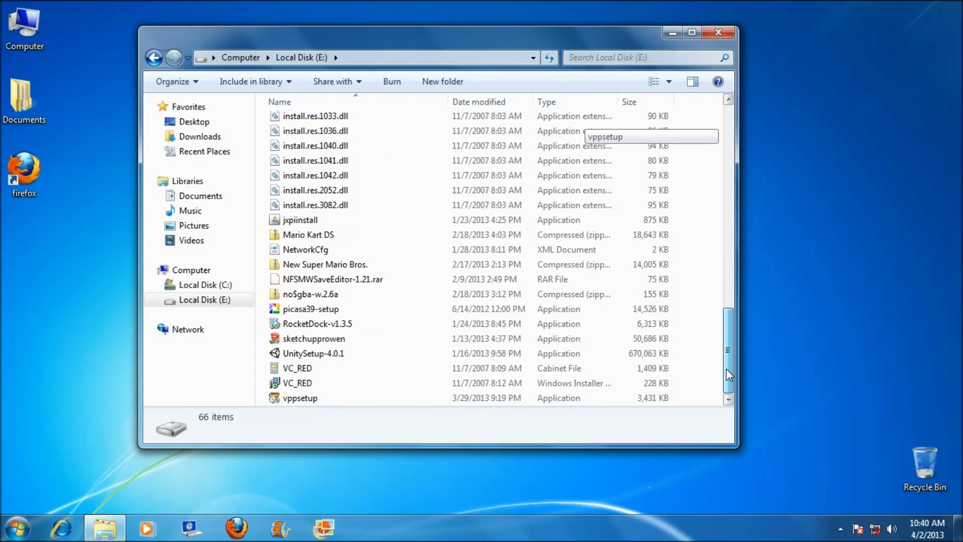
pyautogui.click(719, 30)
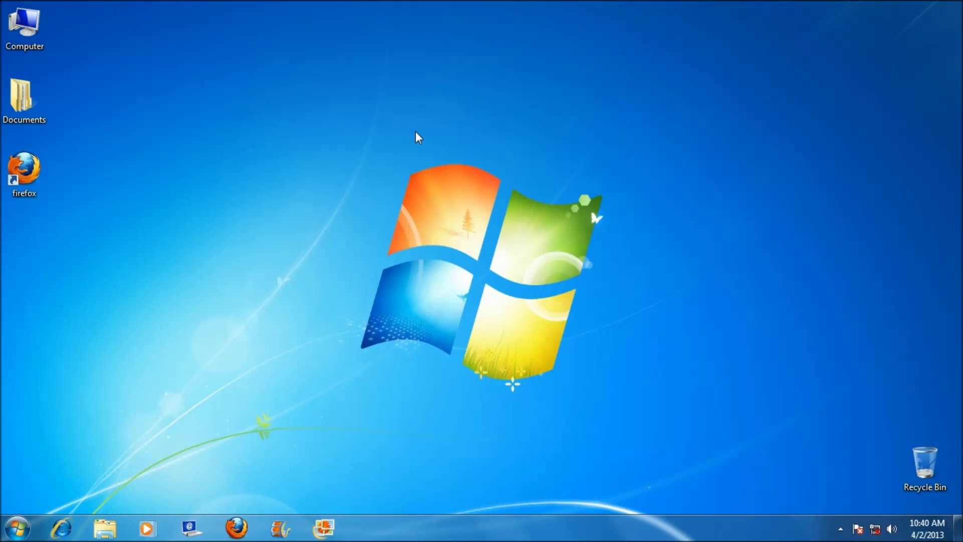